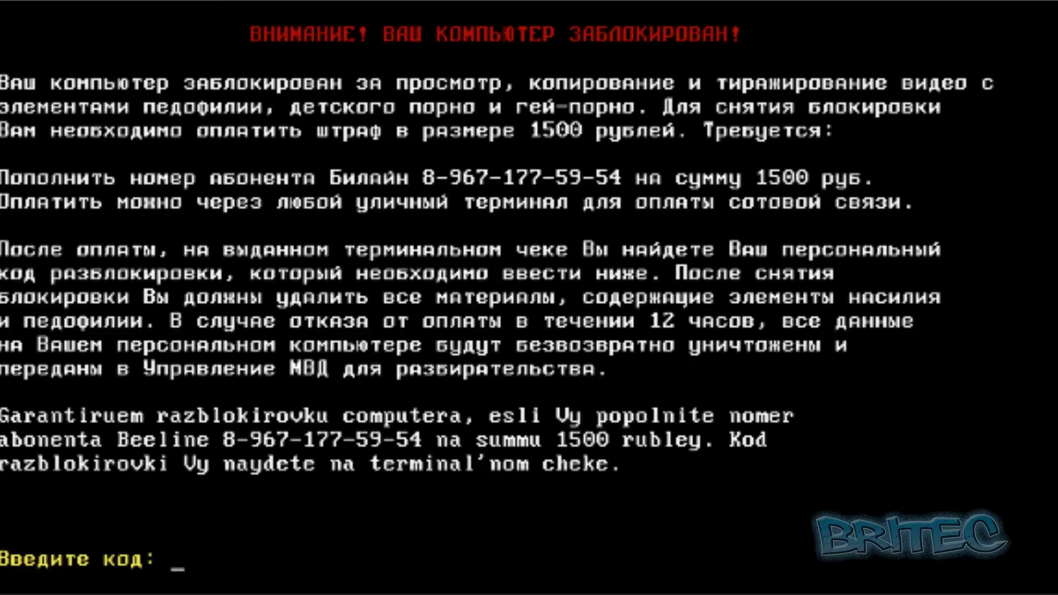
# Boot the WIN7PE environment from the rescue CD's Live CD menu.
pyautogui.write('f')
pyautogui.press('BackSpace')
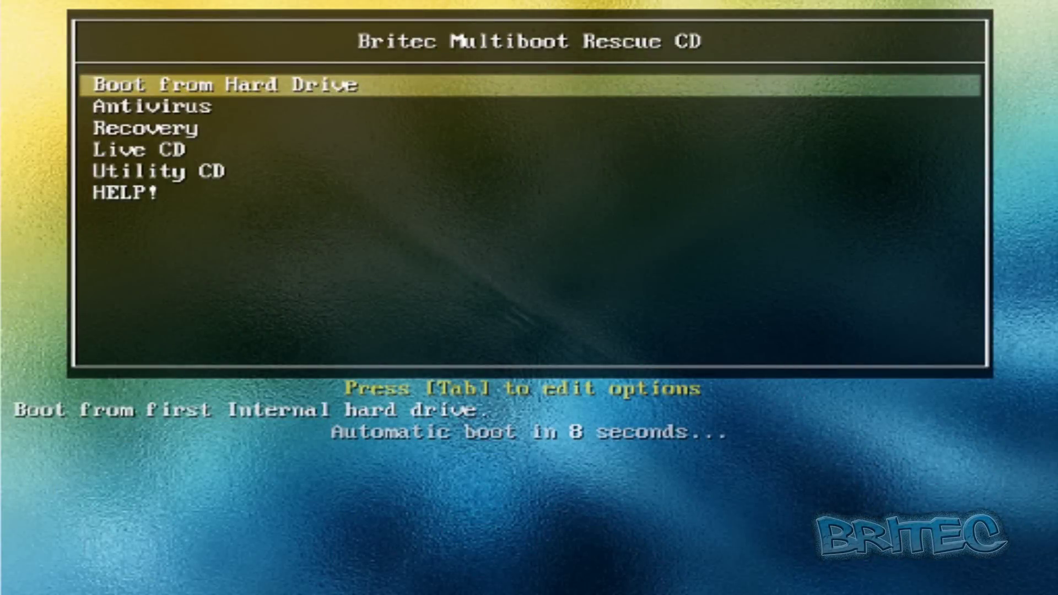
pyautogui.press('Down')
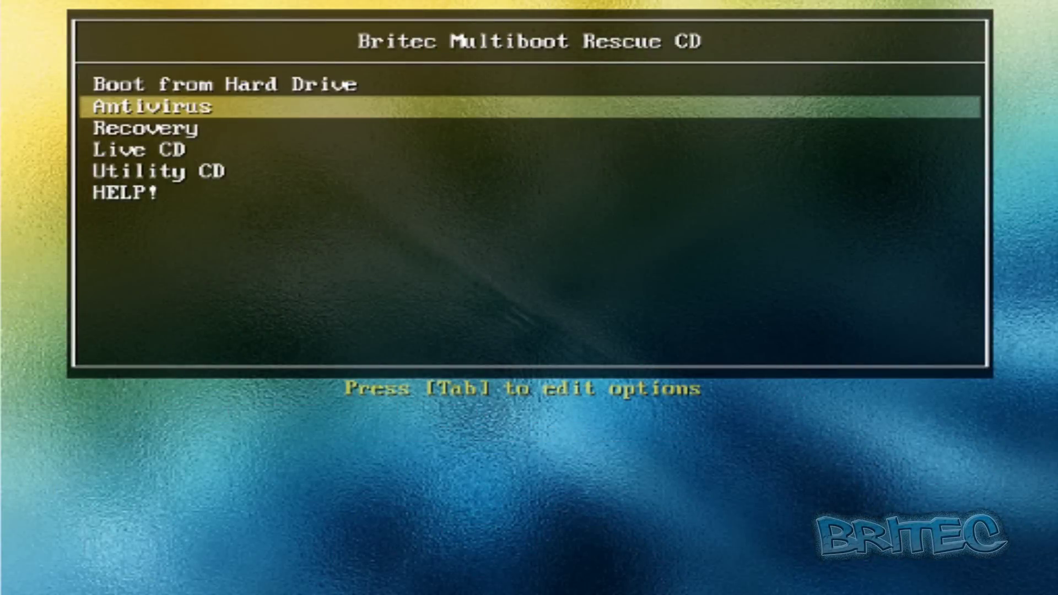
pyautogui.press('Down')
pyautogui.press('Down')
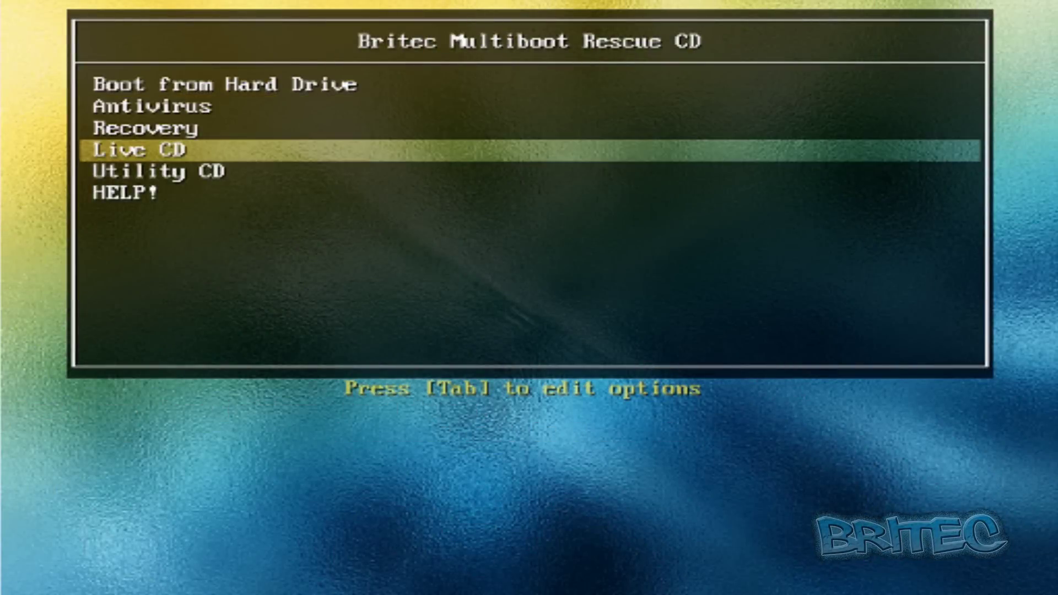
pyautogui.press('Return')
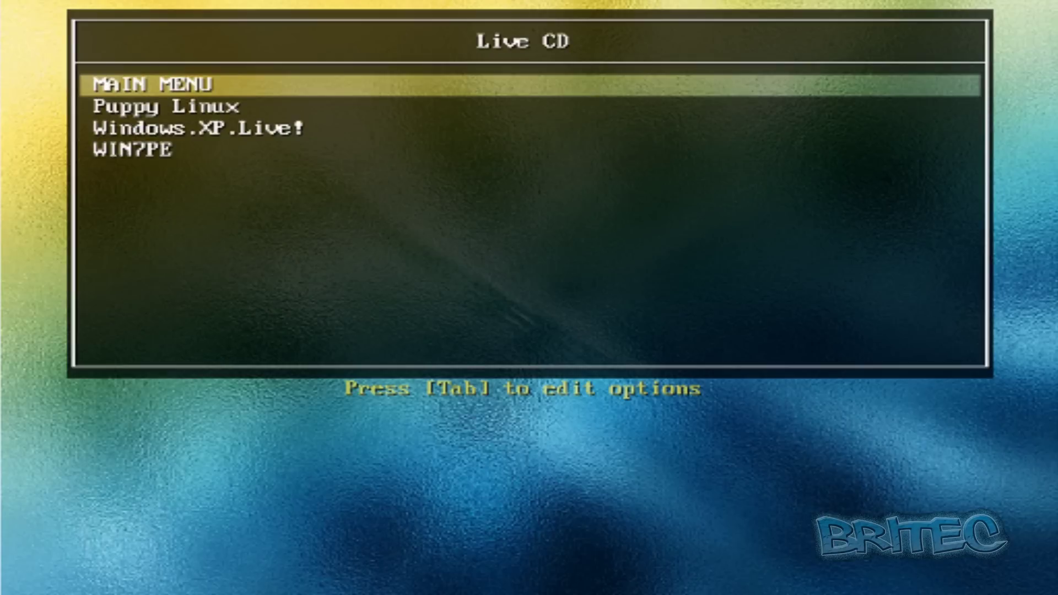
pyautogui.press('Down')
pyautogui.press('Down')
pyautogui.press('Down')
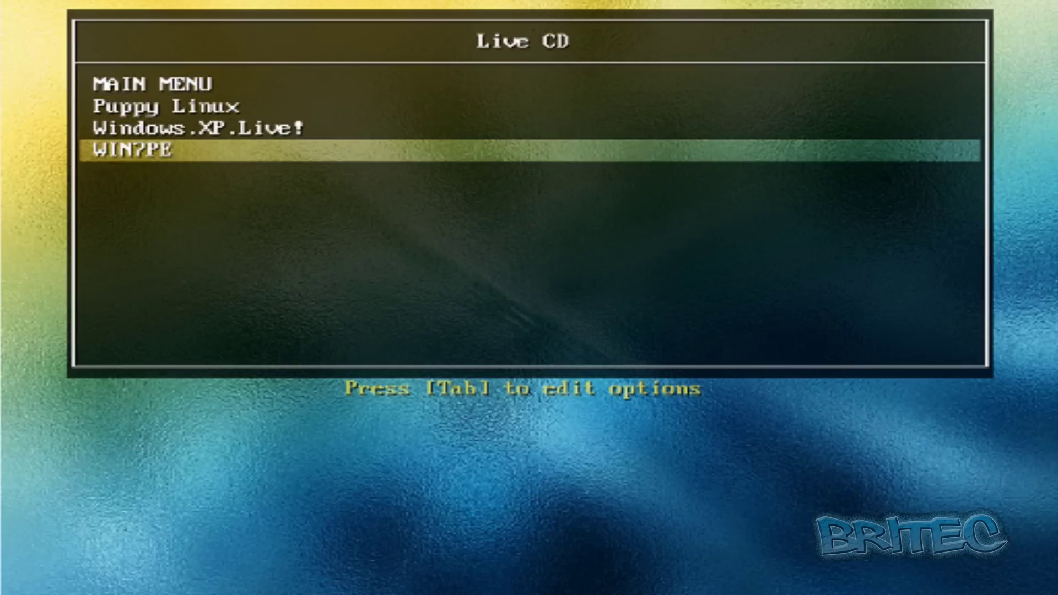
pyautogui.press('Return')
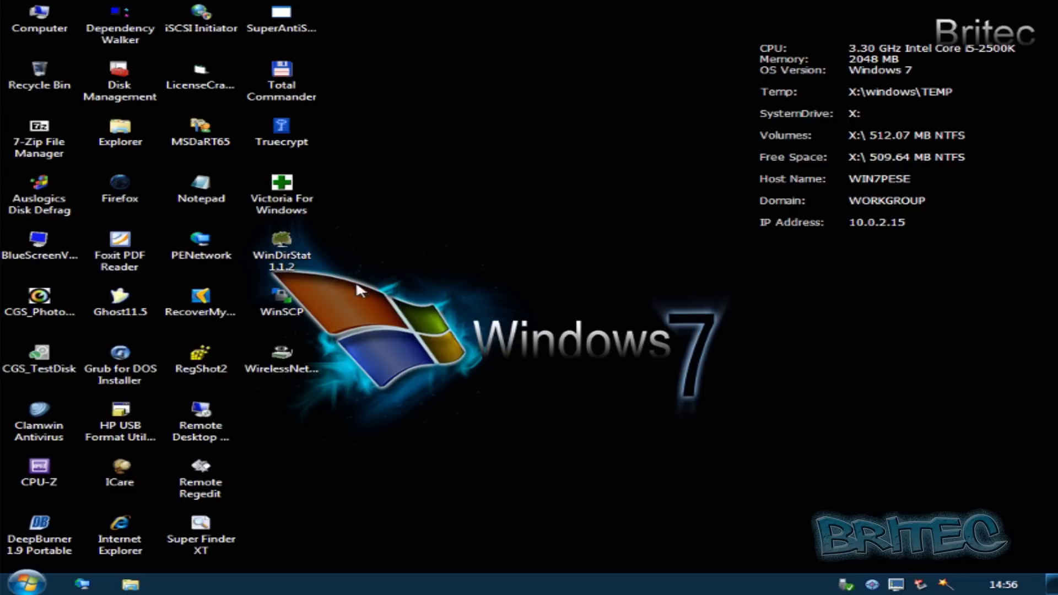
# Check the 25 GB VBOX disk's passport in Victoria, close it, and bring up shutdown options.
pyautogui.doubleClick(294, 179)
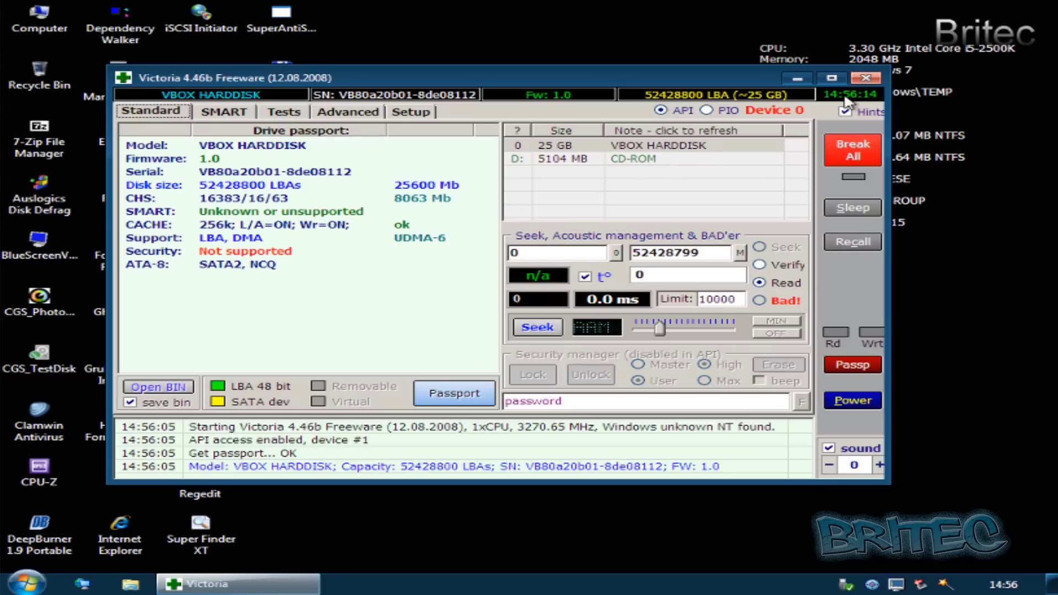
pyautogui.click(863, 79)
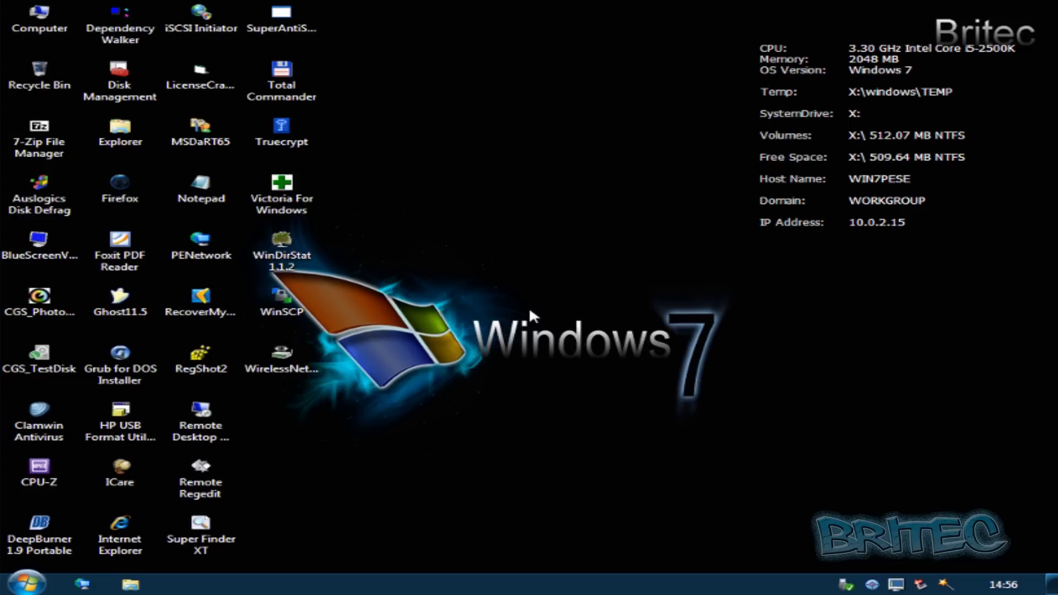
pyautogui.click(27, 583)
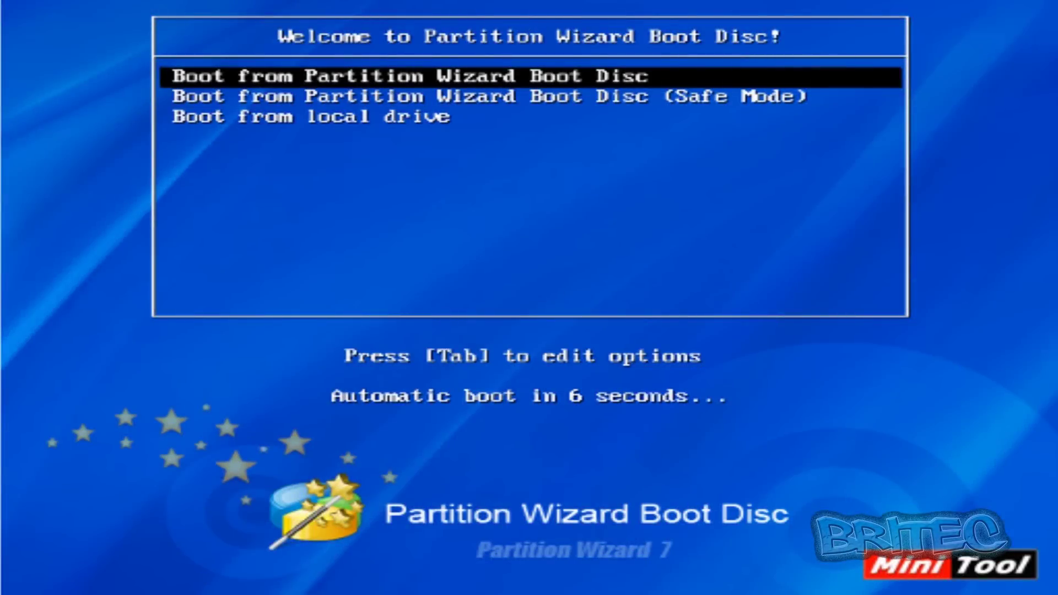
# Boot the Partition Wizard disc normally and pick resolution option 1 (1024x768 default driver).
pyautogui.press('Down')
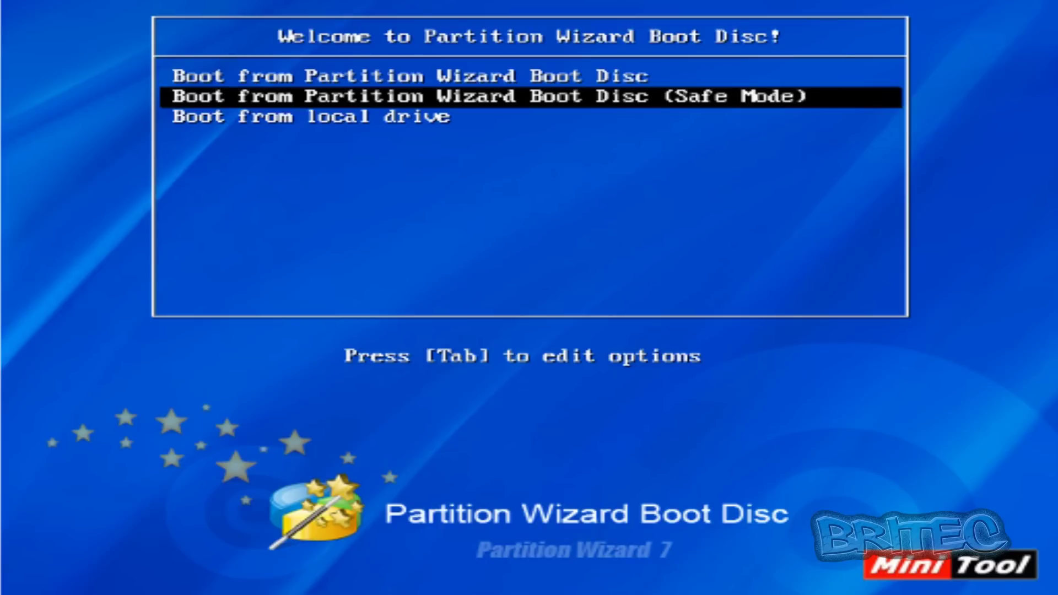
pyautogui.press('Up')
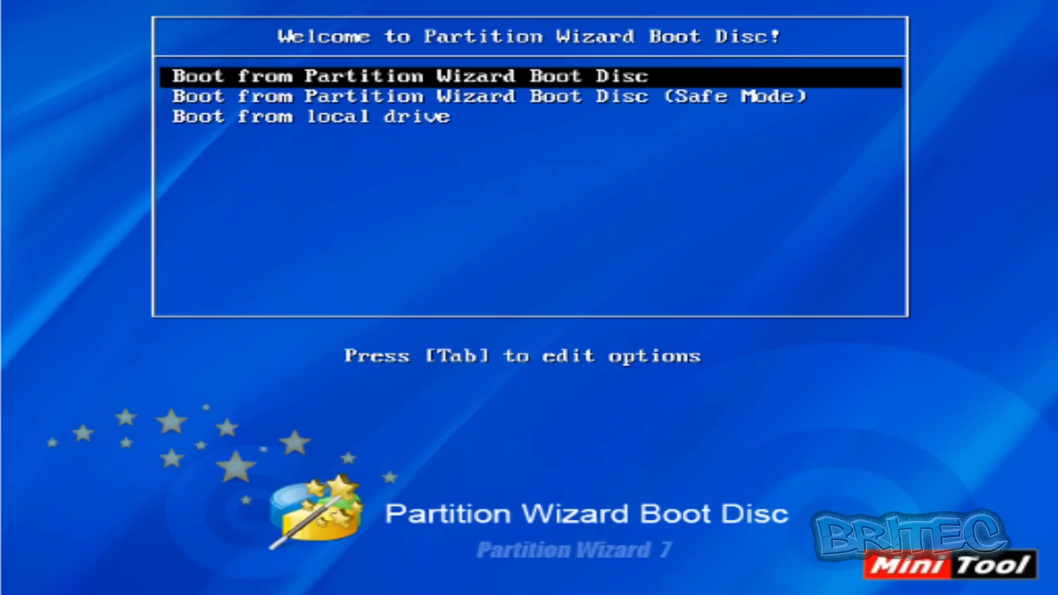
pyautogui.press('Return')
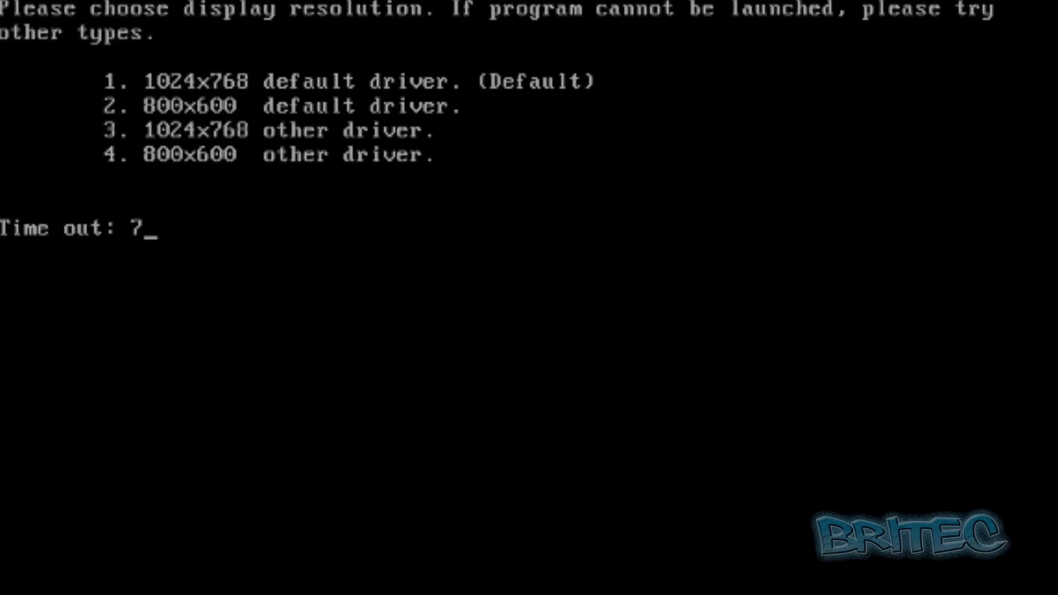
pyautogui.press('space')
pyautogui.write('1')
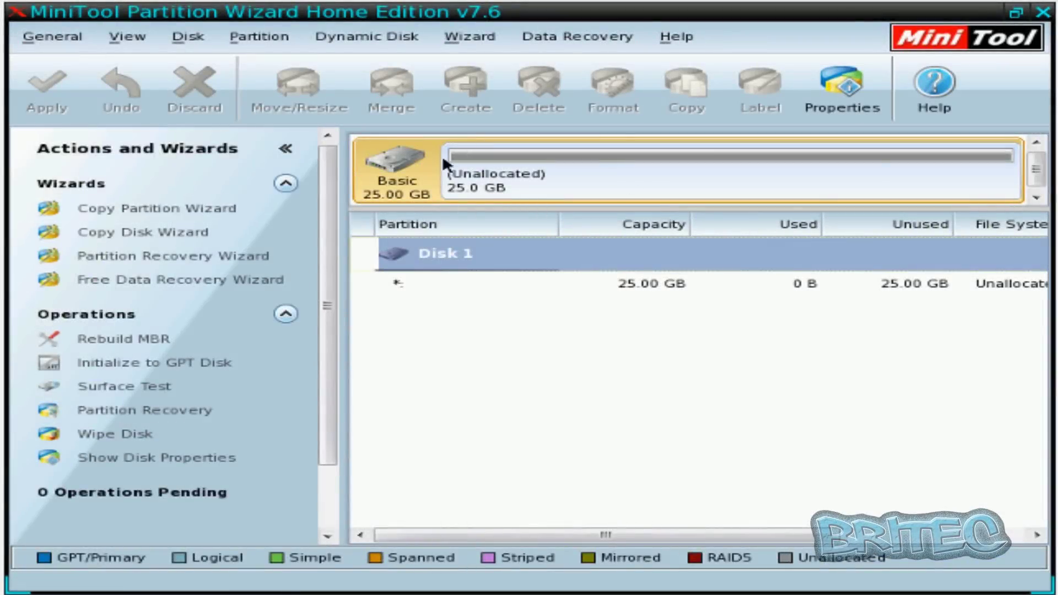
# Select the whole 25 GB Disk 1 in the disk map.
pyautogui.click(518, 282)
pyautogui.click(424, 284)
pyautogui.click(438, 265)
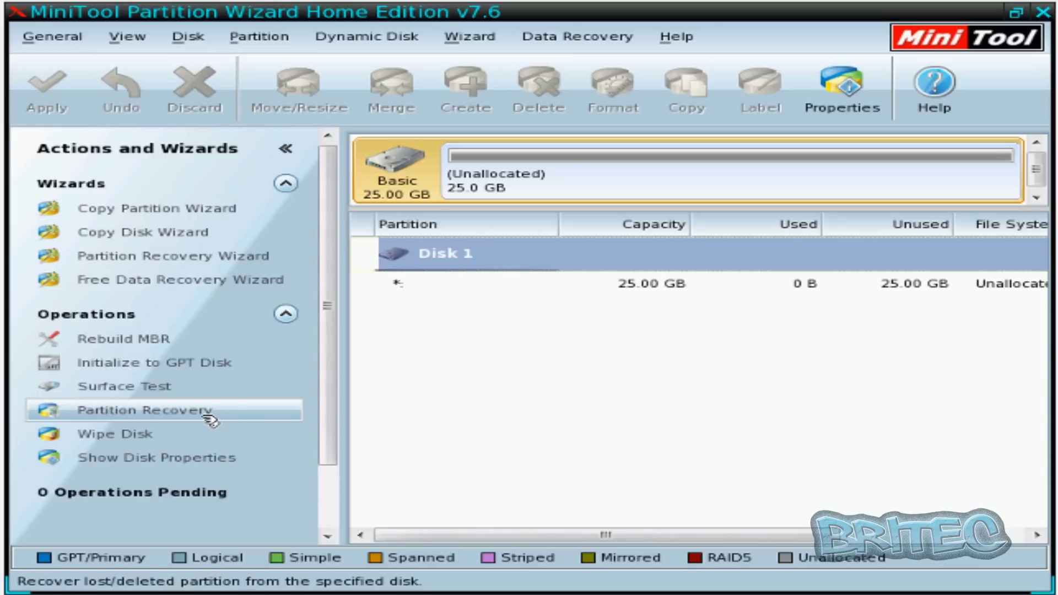
# Run the Partition Recovery Wizard on Disk 1 with a full-disk Quick Scan.
pyautogui.click(254, 258)
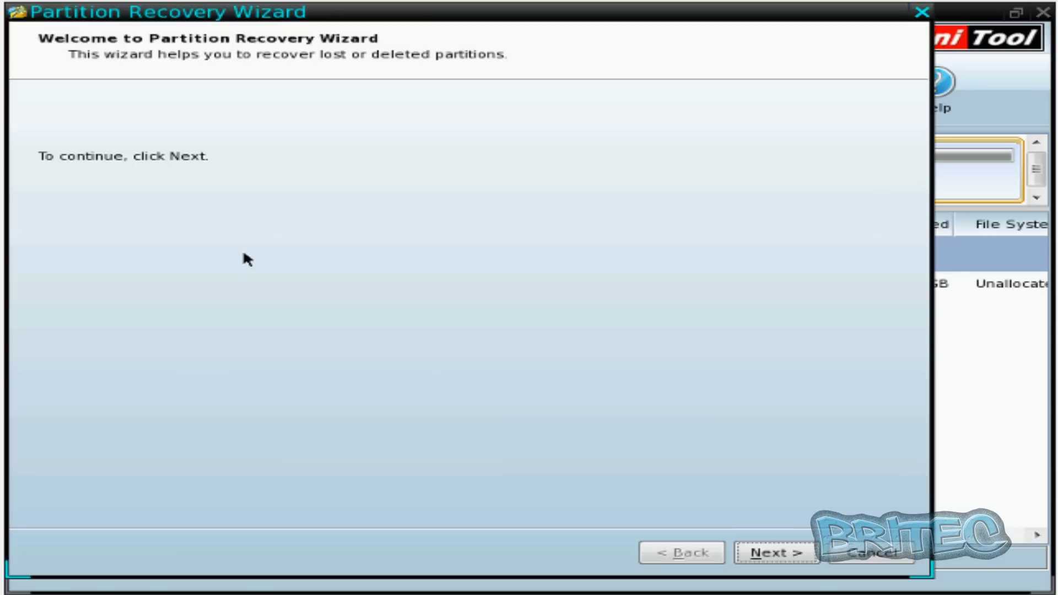
pyautogui.click(773, 553)
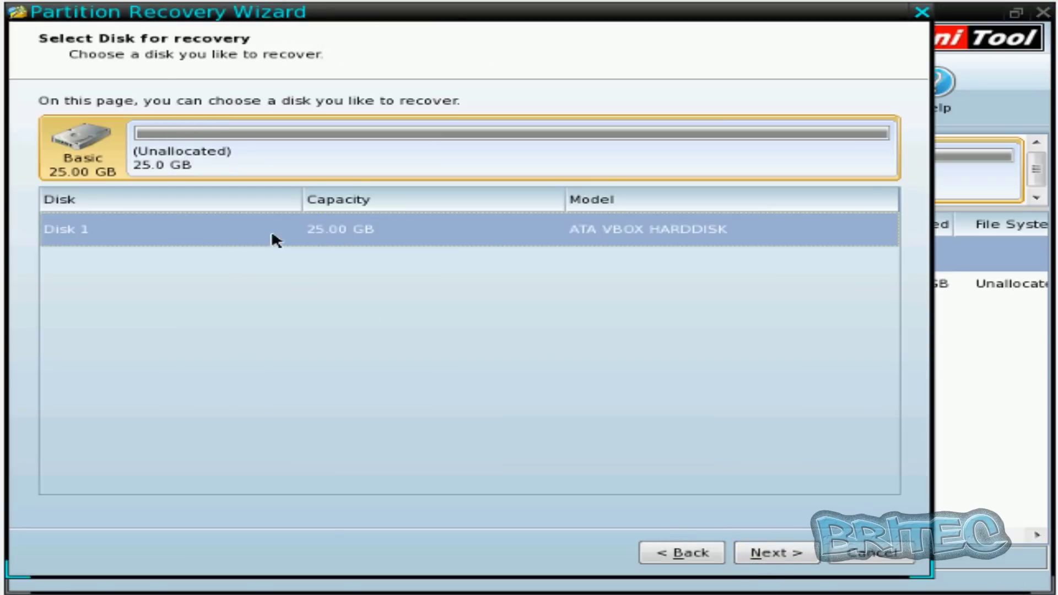
pyautogui.click(759, 546)
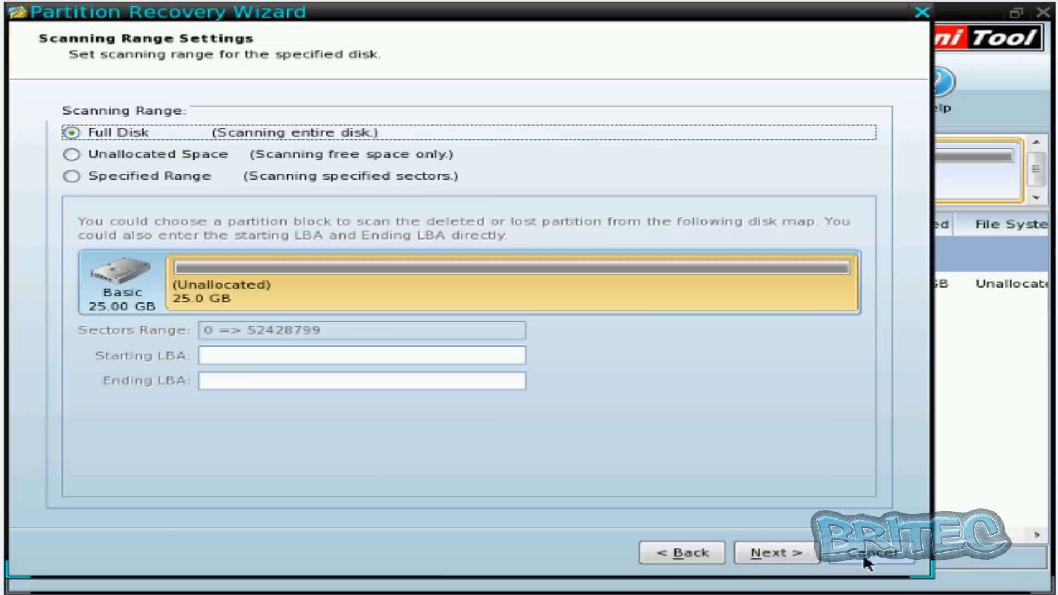
pyautogui.click(817, 562)
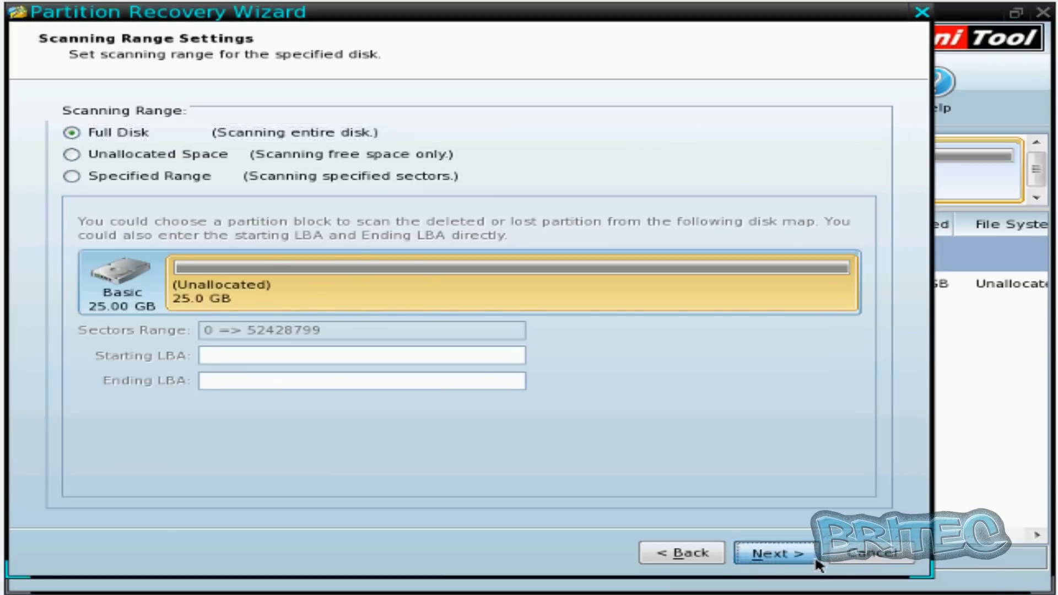
pyautogui.click(817, 562)
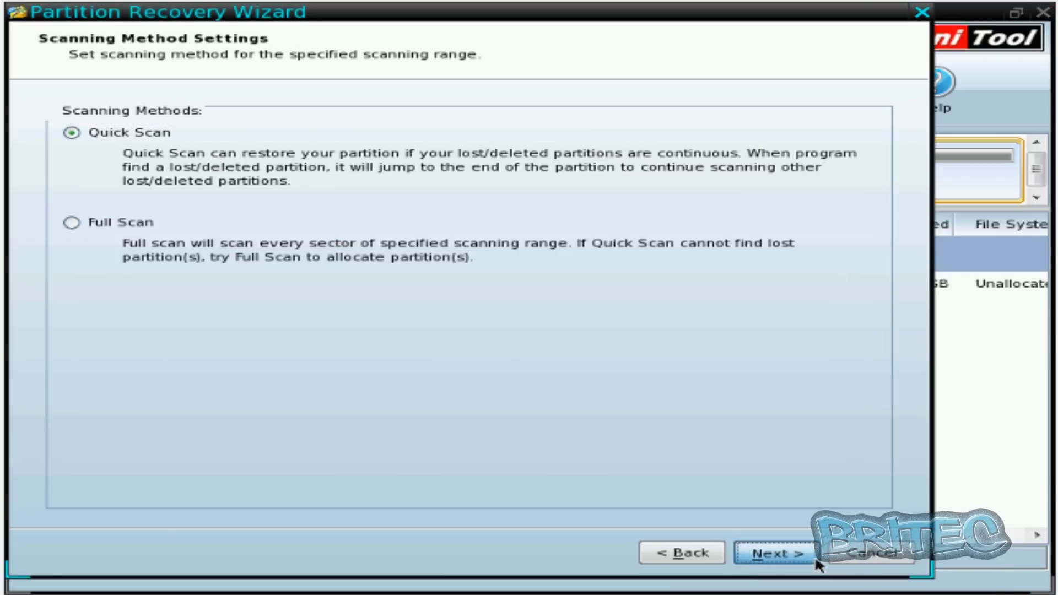
# Recover the found 100 MB System Reserved and 24.9 GB NTFS partitions.
pyautogui.click(55, 165)
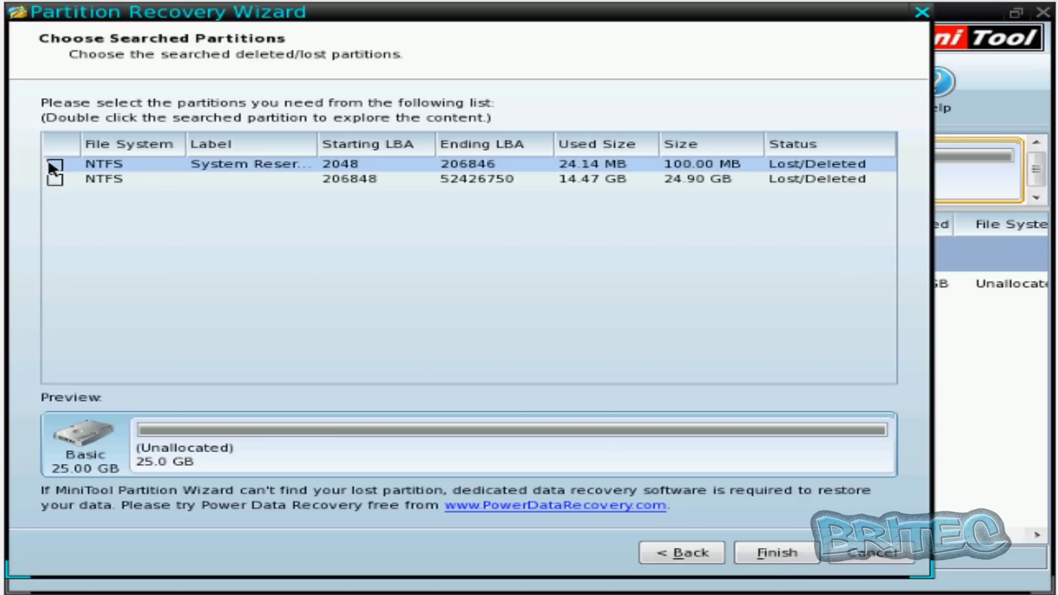
pyautogui.click(57, 180)
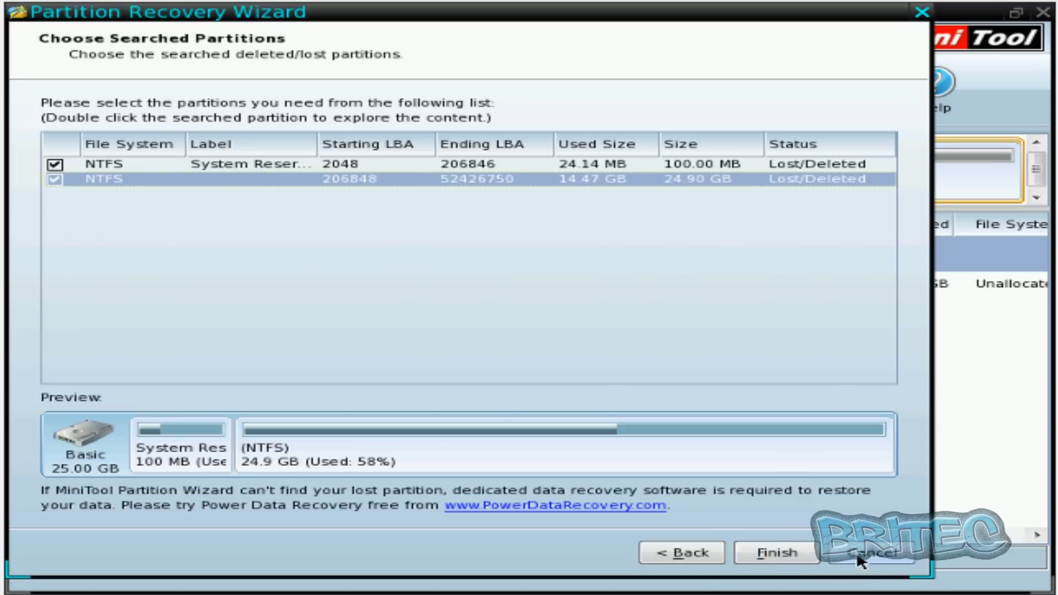
pyautogui.click(803, 552)
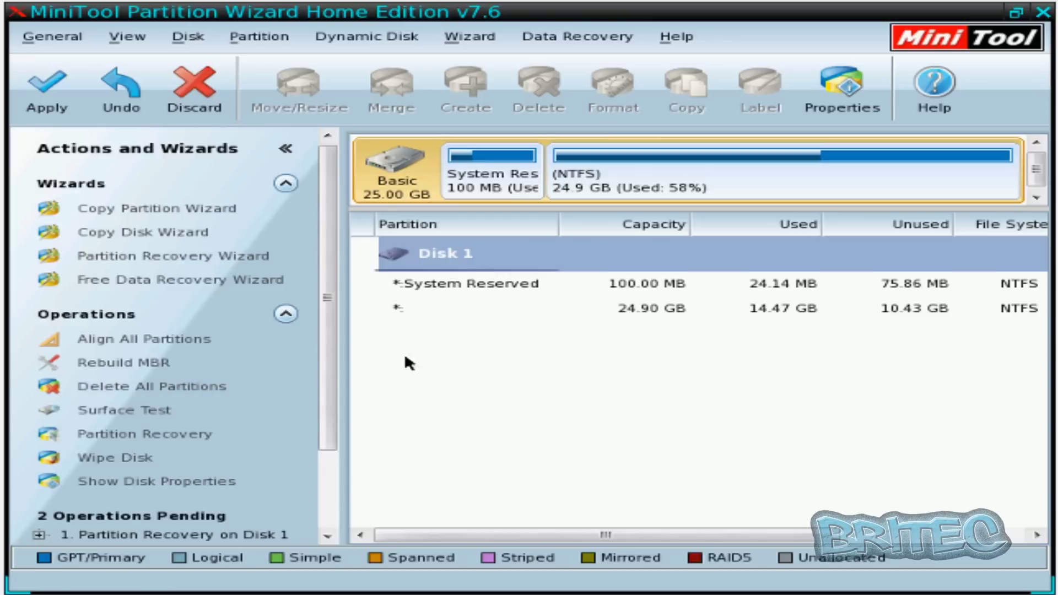
# Queue a master boot record rebuild for Disk 1.
pyautogui.click(395, 305)
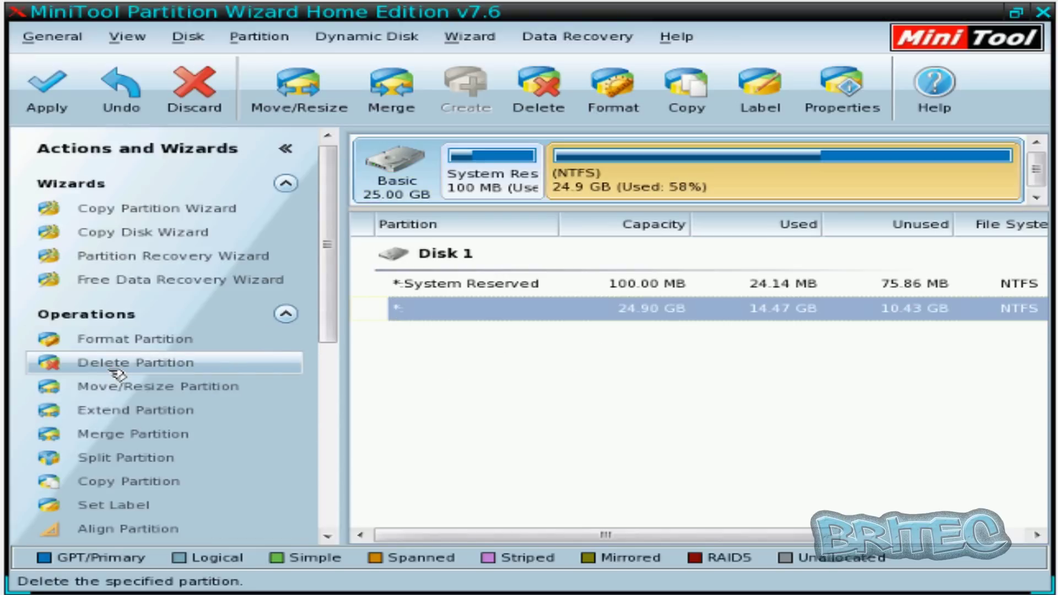
pyautogui.click(484, 259)
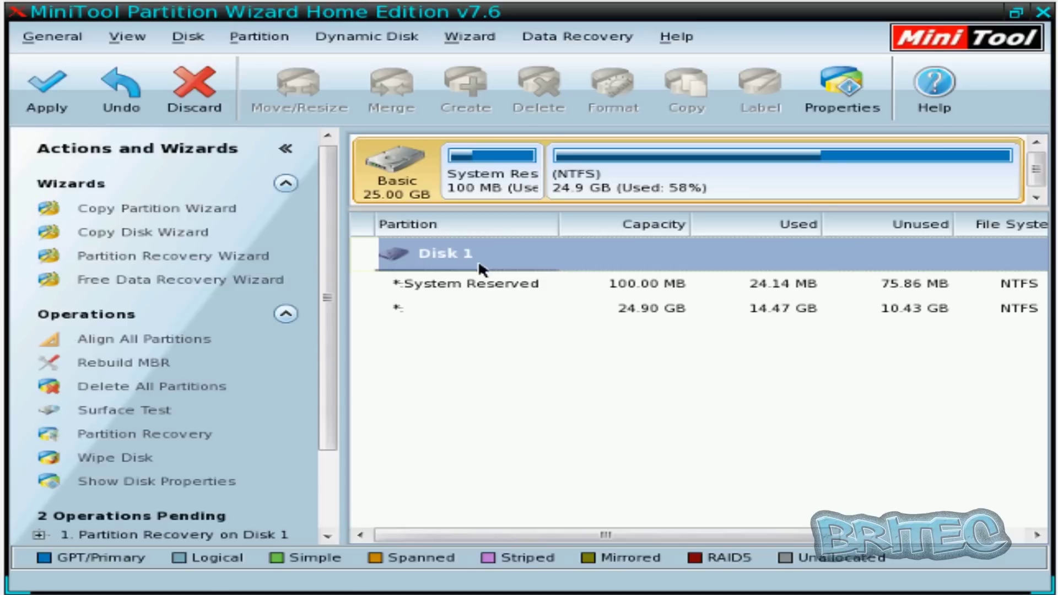
pyautogui.click(86, 365)
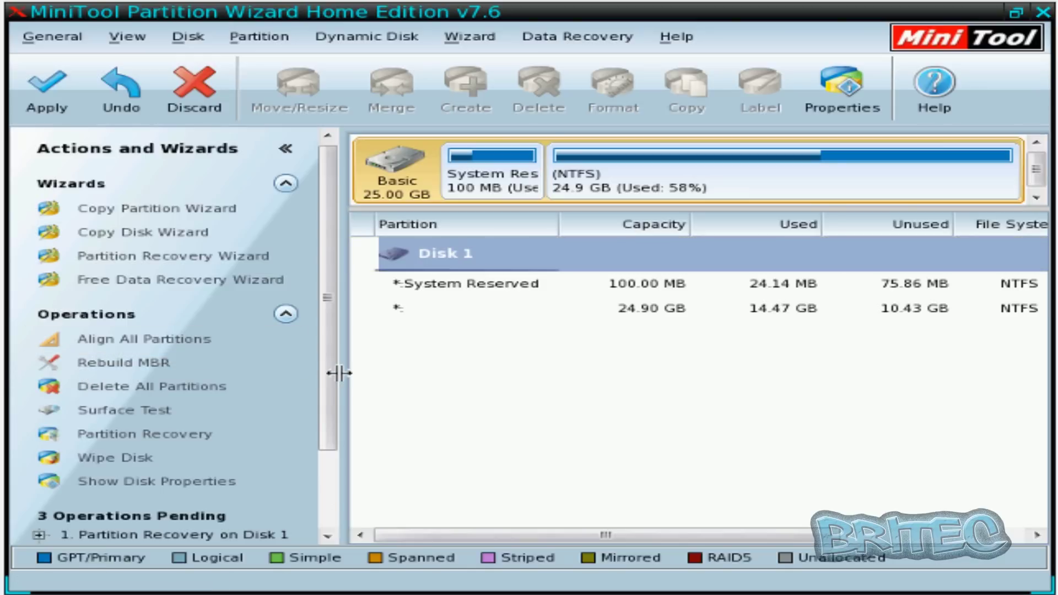
pyautogui.click(126, 367)
# Apply all pending operations, confirm, and dismiss the success message.
pyautogui.click(36, 106)
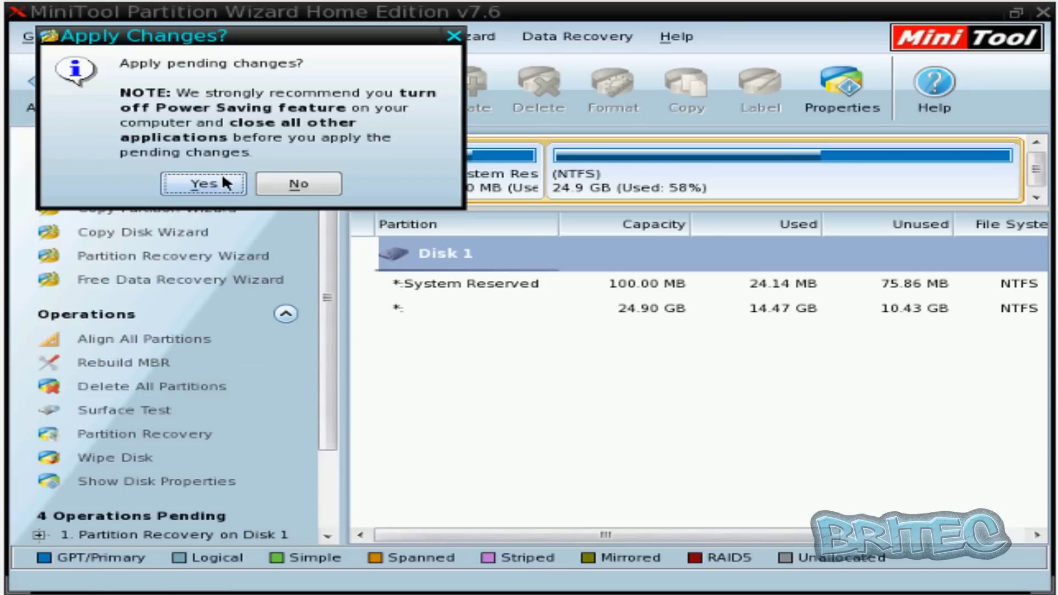
pyautogui.click(210, 183)
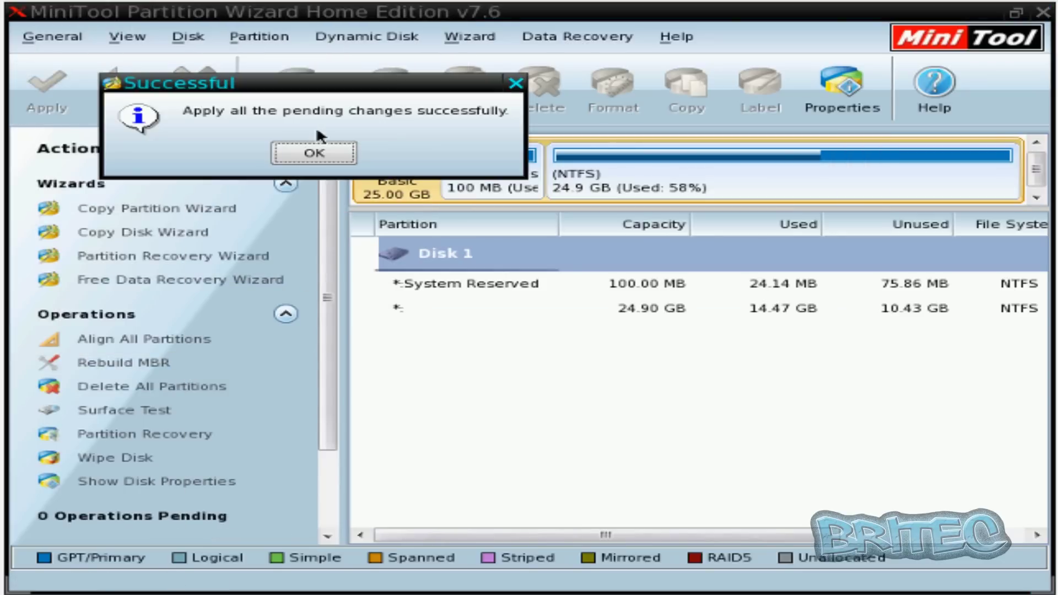
pyautogui.click(323, 146)
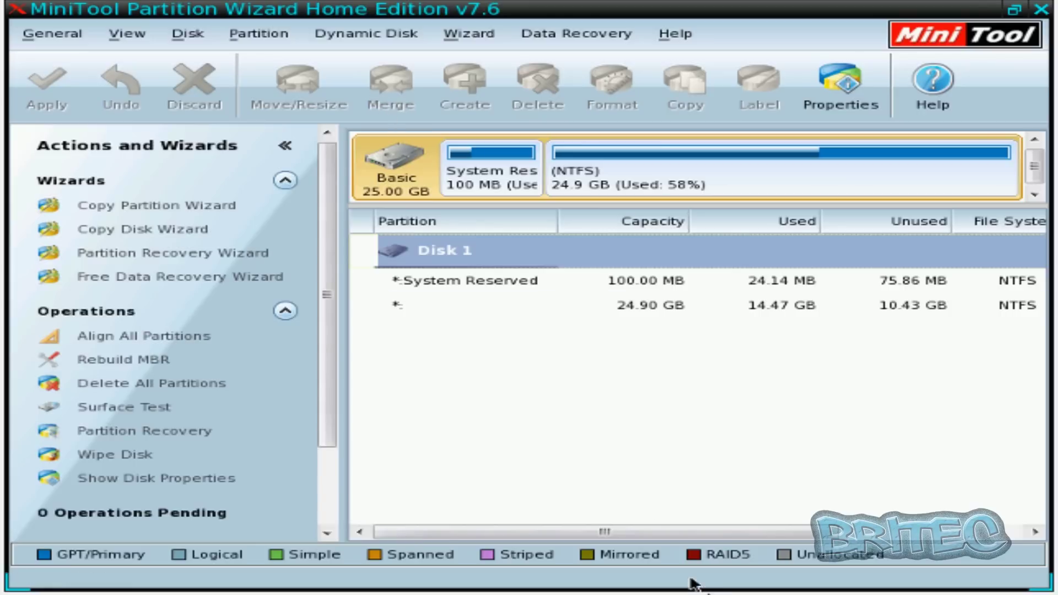
pyautogui.click(451, 282)
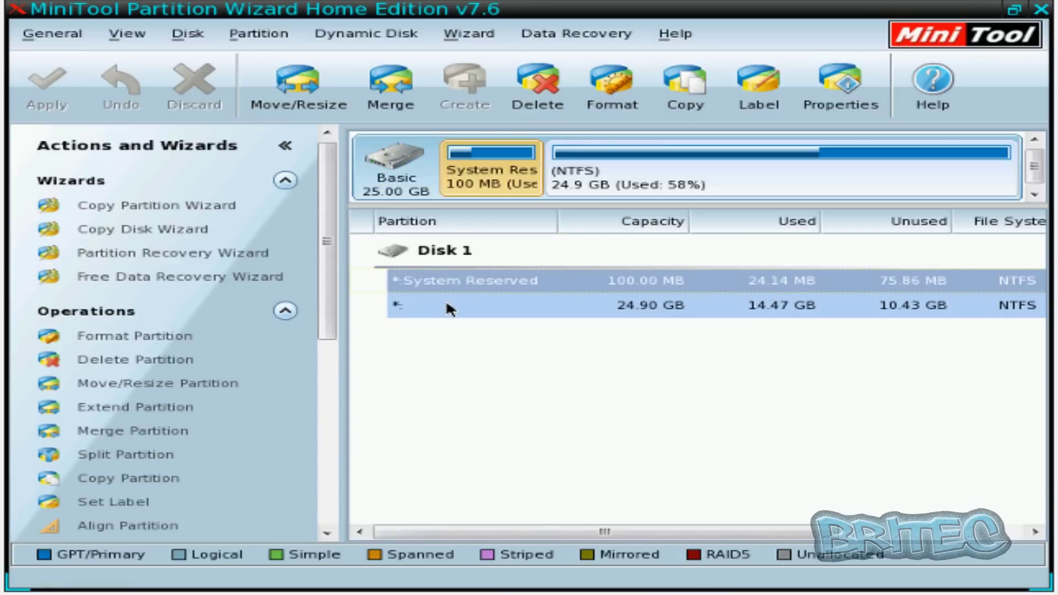
pyautogui.doubleClick(460, 307)
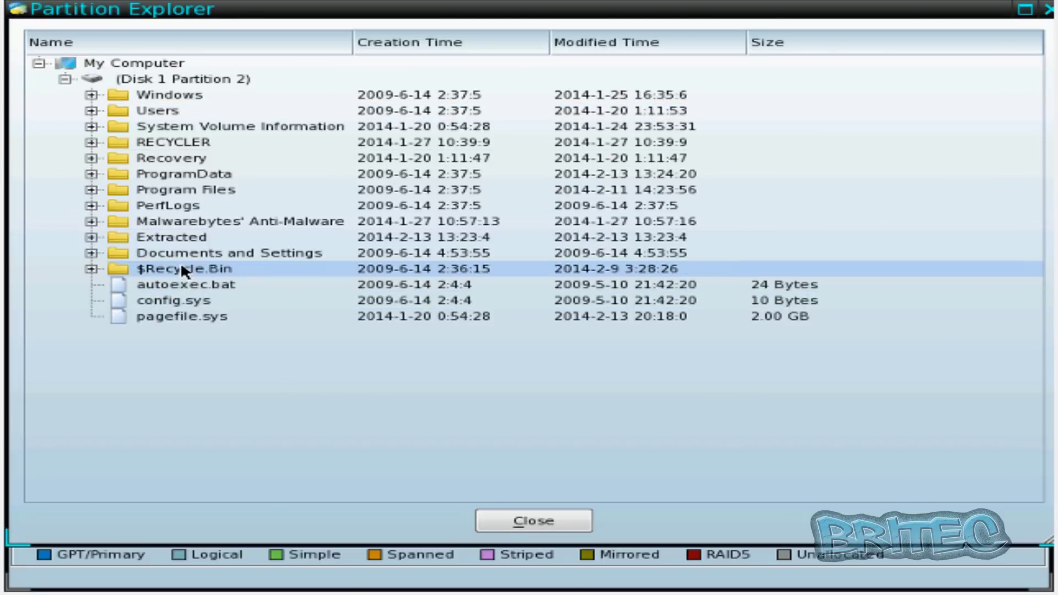
pyautogui.click(519, 517)
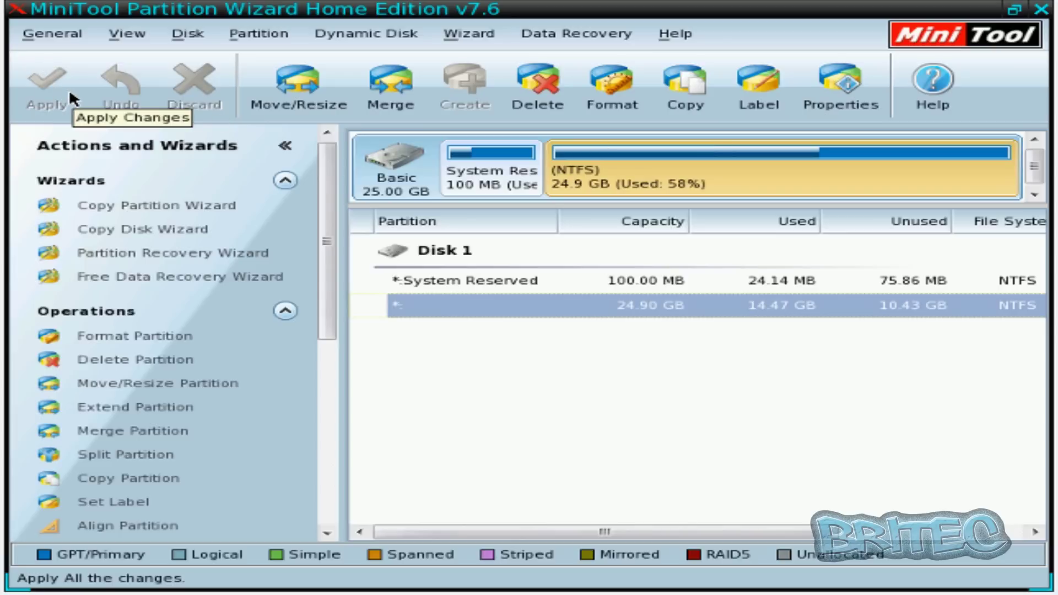
# Open the General menu to exit Partition Wizard.
pyautogui.click(51, 34)
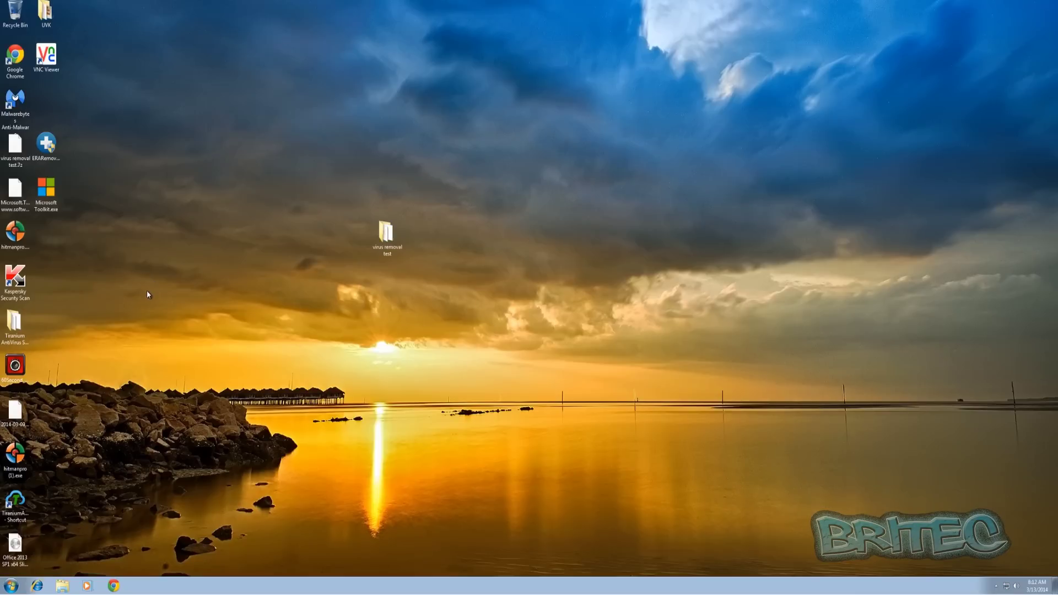
# Move the hitmanpro.exe and Malwarebytes icons from the left column beside the virus removal test folder.
pyautogui.moveTo(17, 233); pyautogui.dragTo(273, 228)
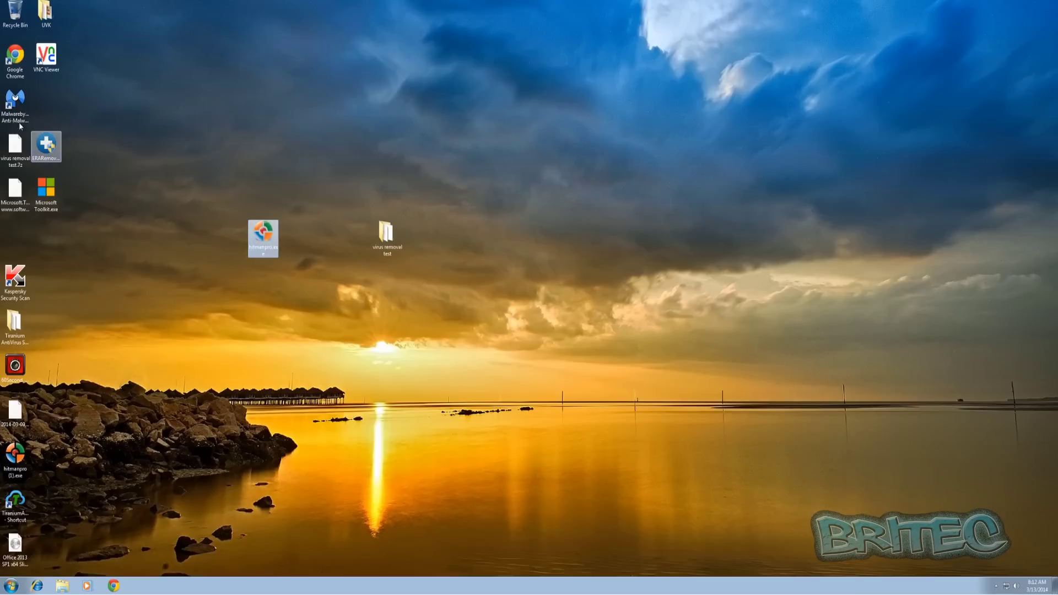
pyautogui.moveTo(15, 101); pyautogui.dragTo(306, 271)
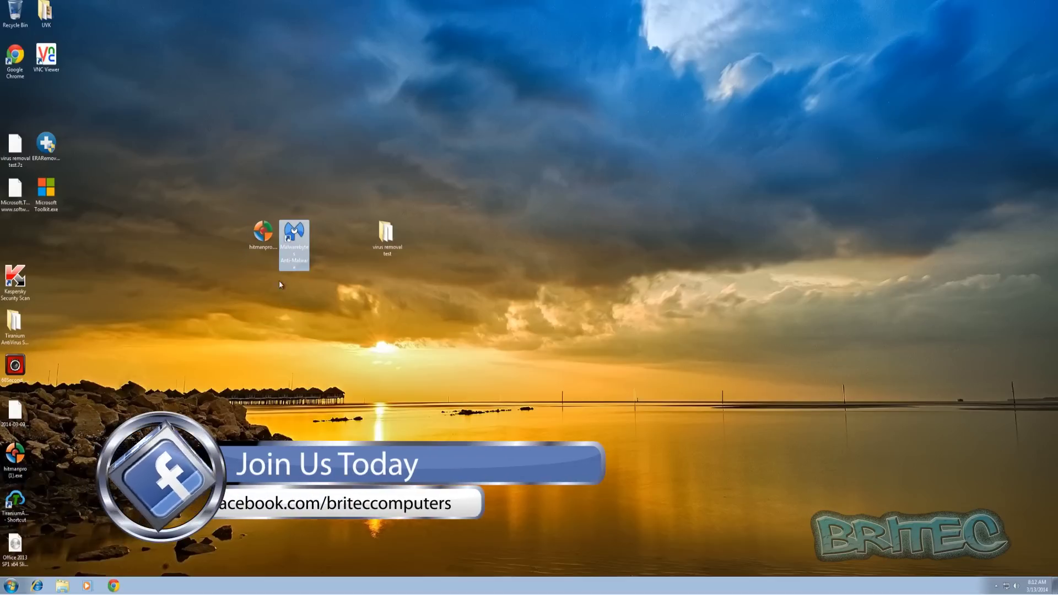
pyautogui.click(272, 299)
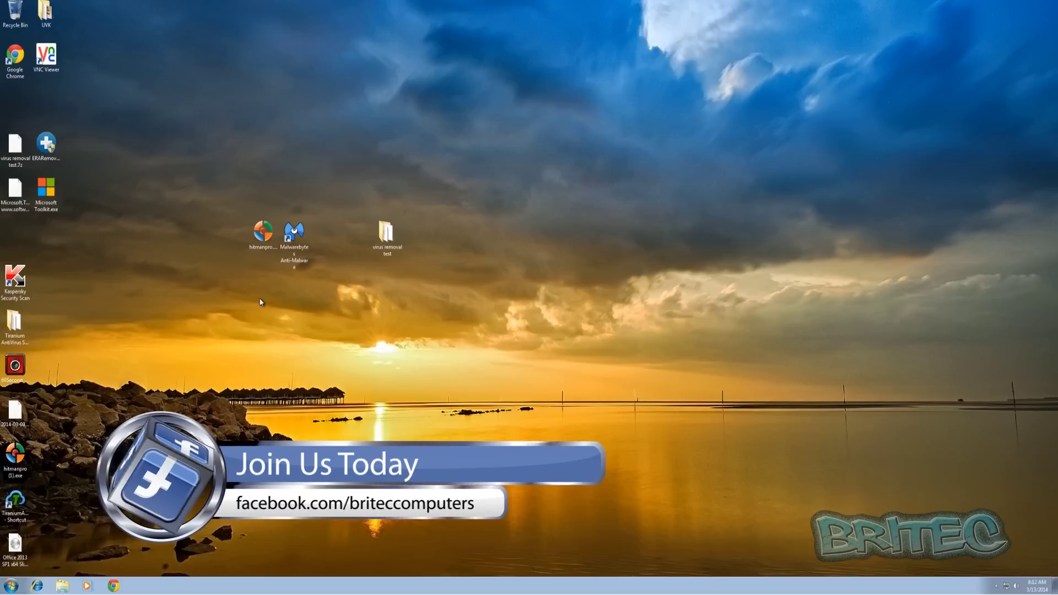